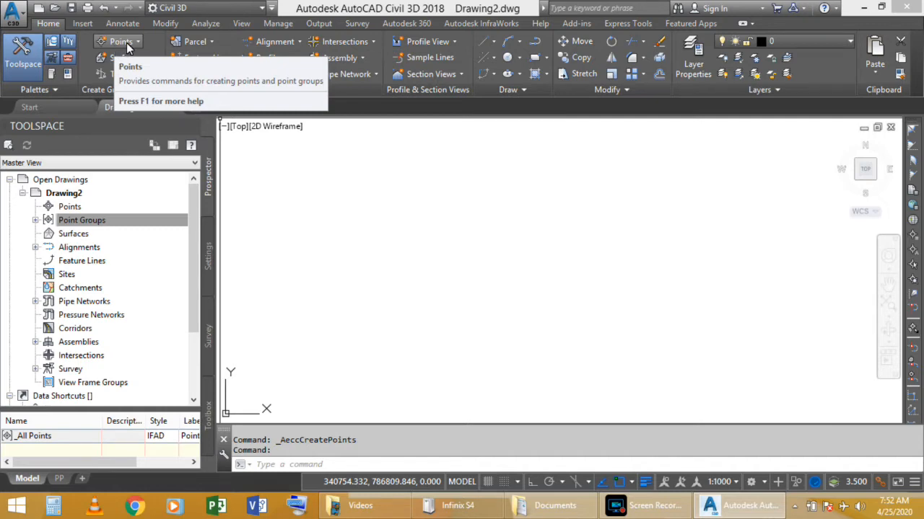
Step: Open the point creation tools and start the Import Points command
click(127, 43)
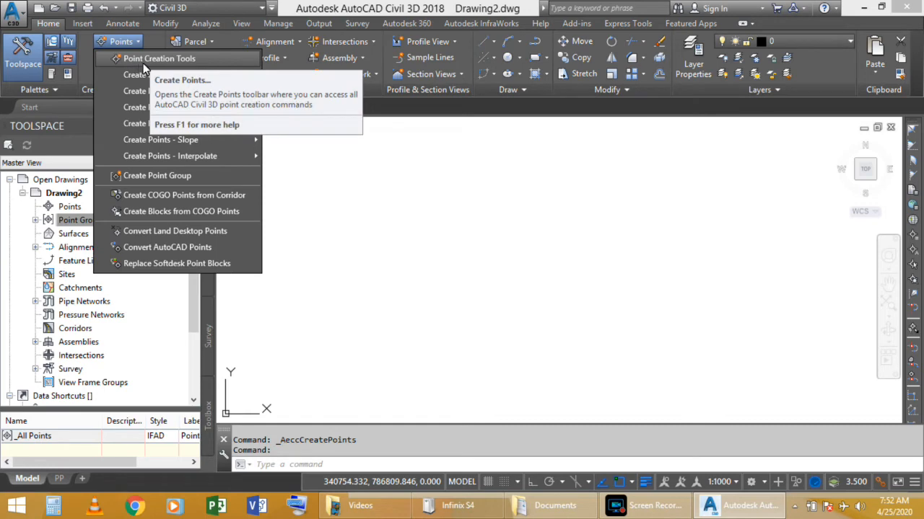
click(173, 63)
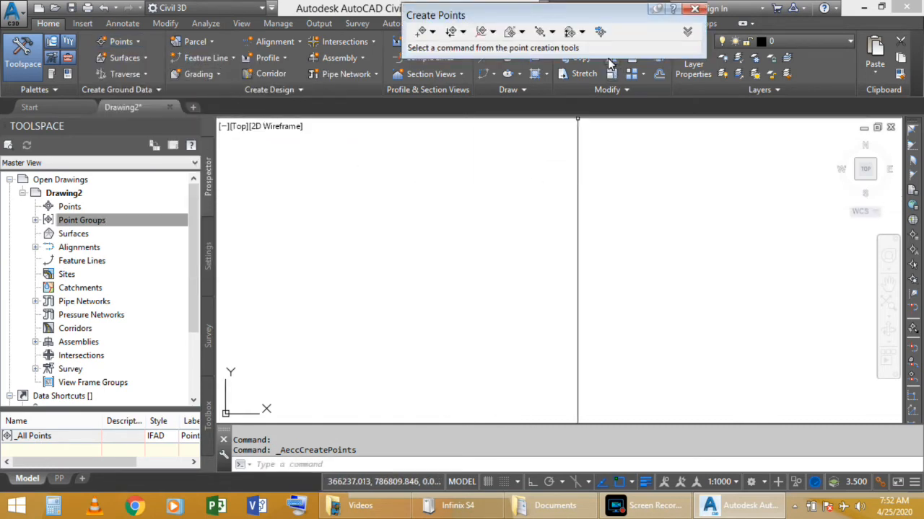
drag(602, 20, 601, 133)
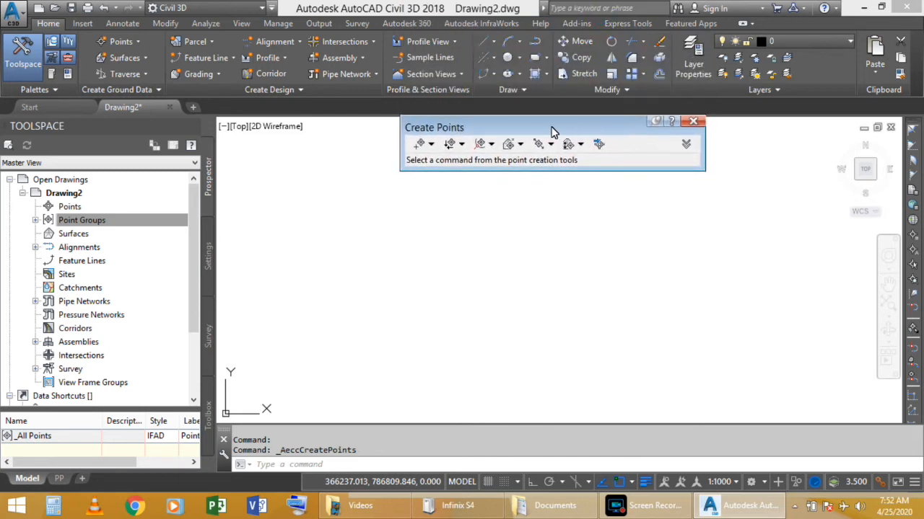
drag(534, 132, 500, 134)
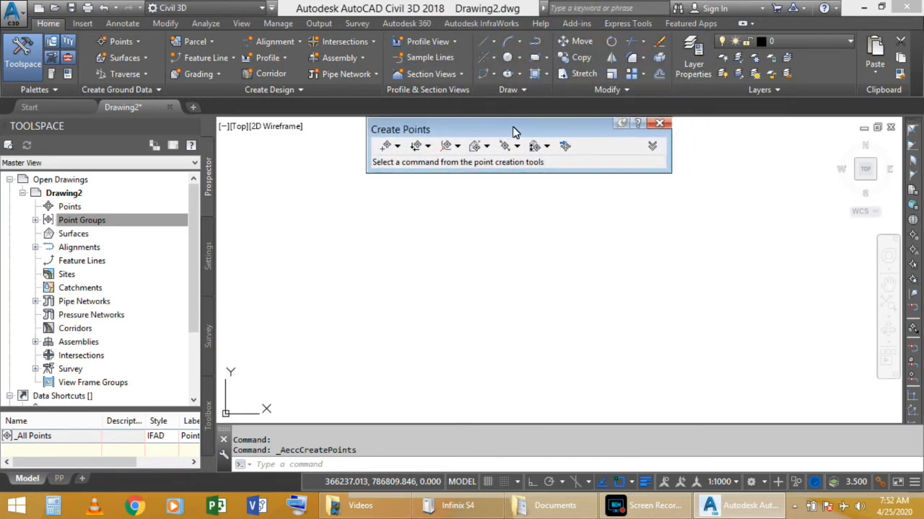
click(565, 148)
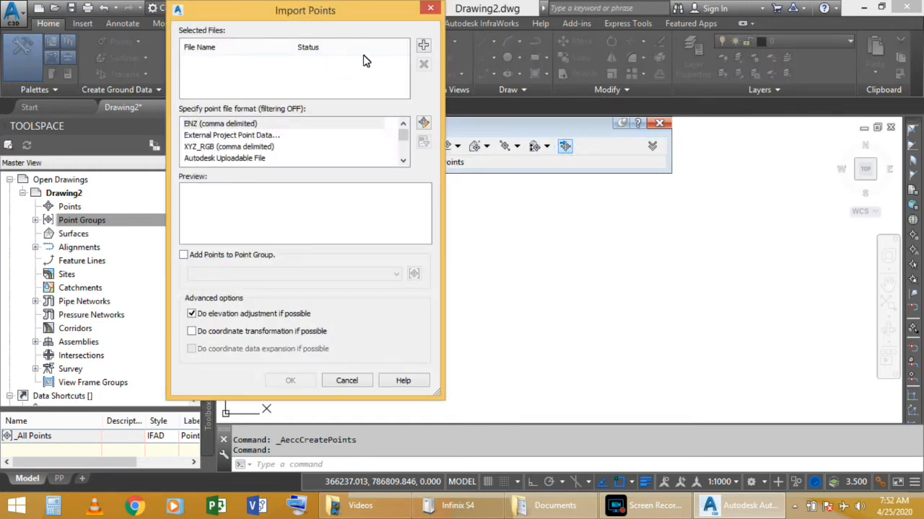
drag(353, 18, 370, 62)
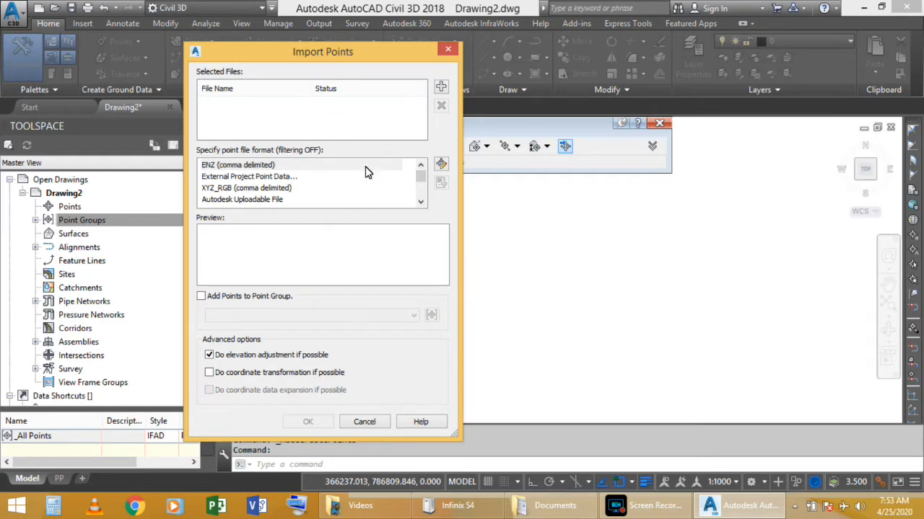
Step: Add point creation.csv from the "civil 3d - point creation tutorial" folder as the source file for the import
click(442, 89)
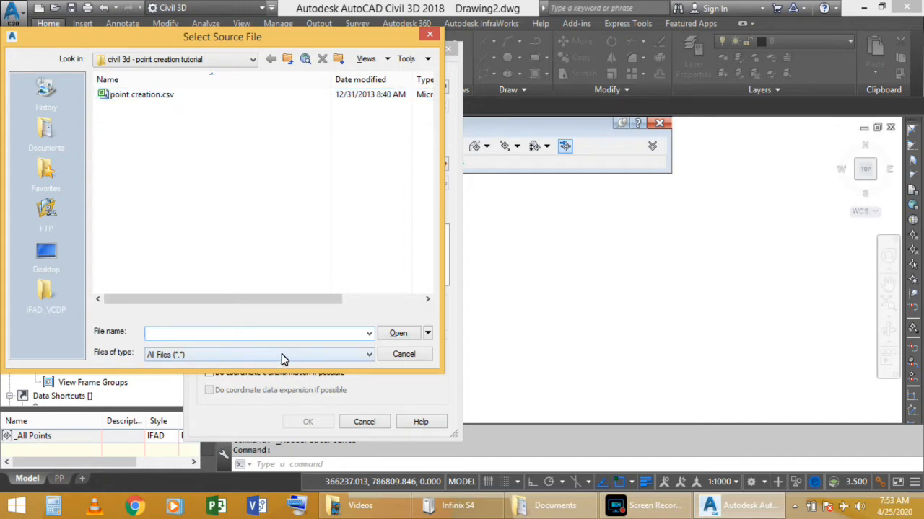
click(204, 355)
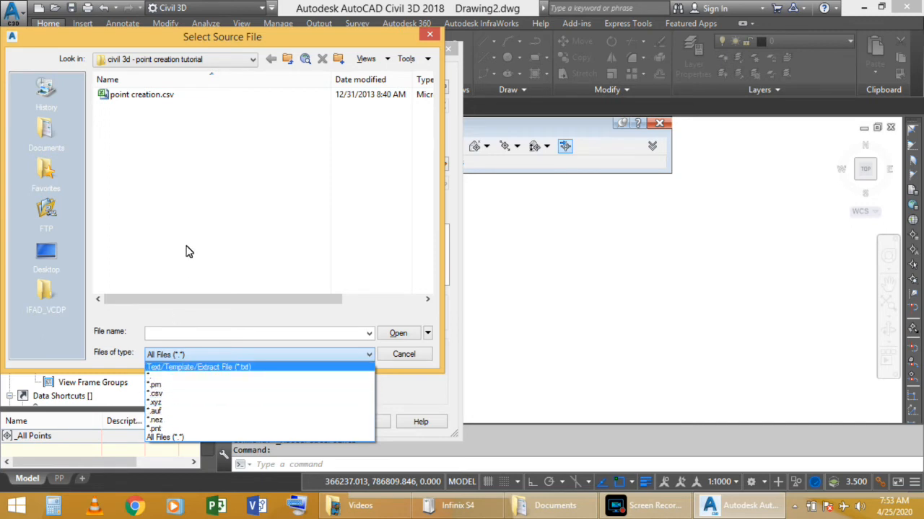
click(192, 219)
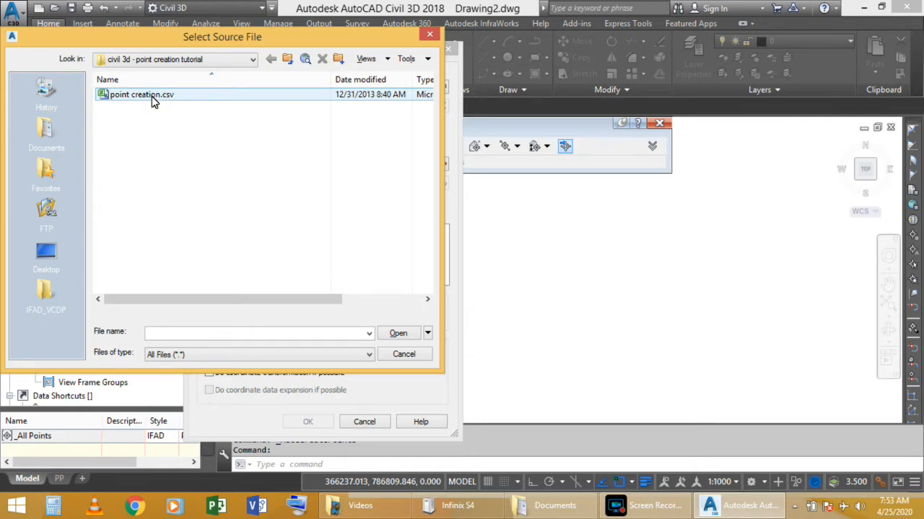
click(151, 98)
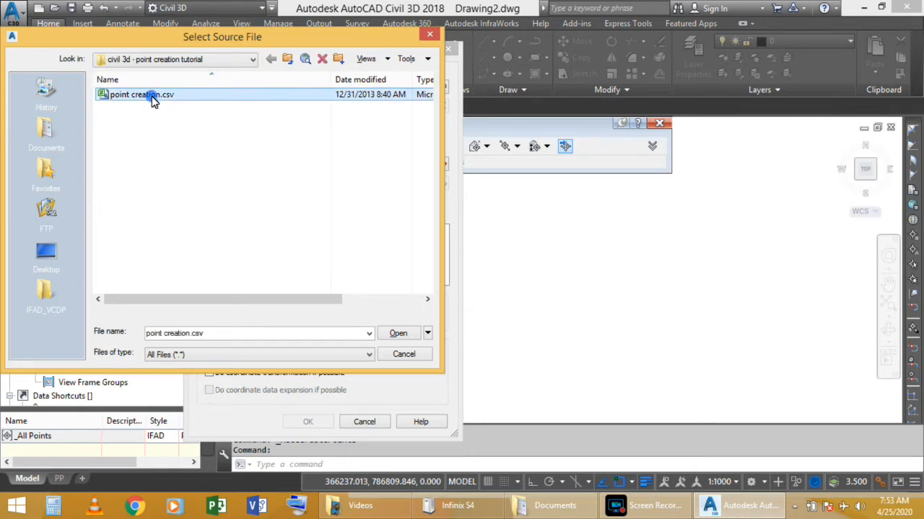
click(398, 334)
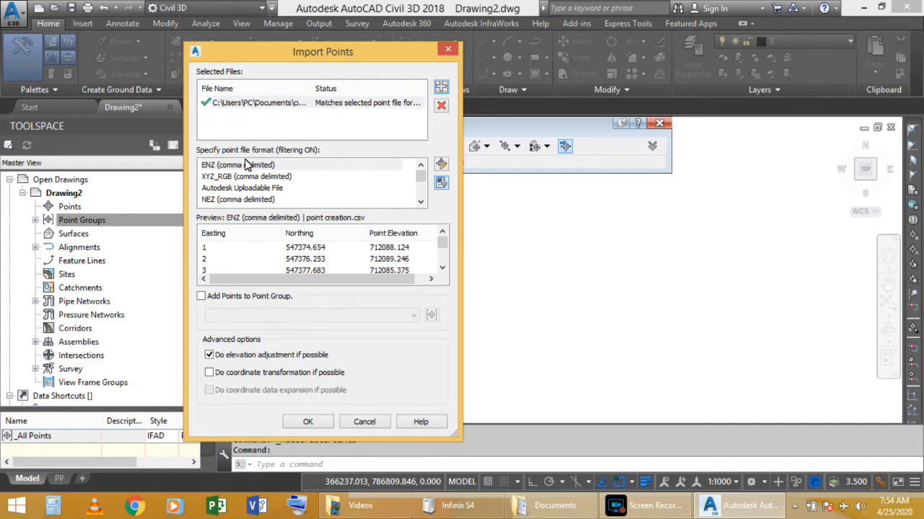
Step: Choose the PENZD (comma delimited) point file format and import the points into the drawing
click(421, 204)
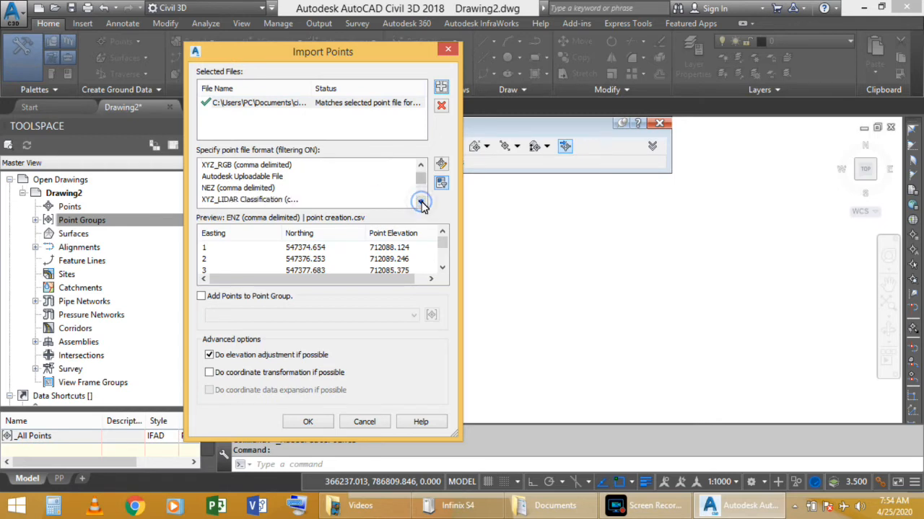
click(421, 203)
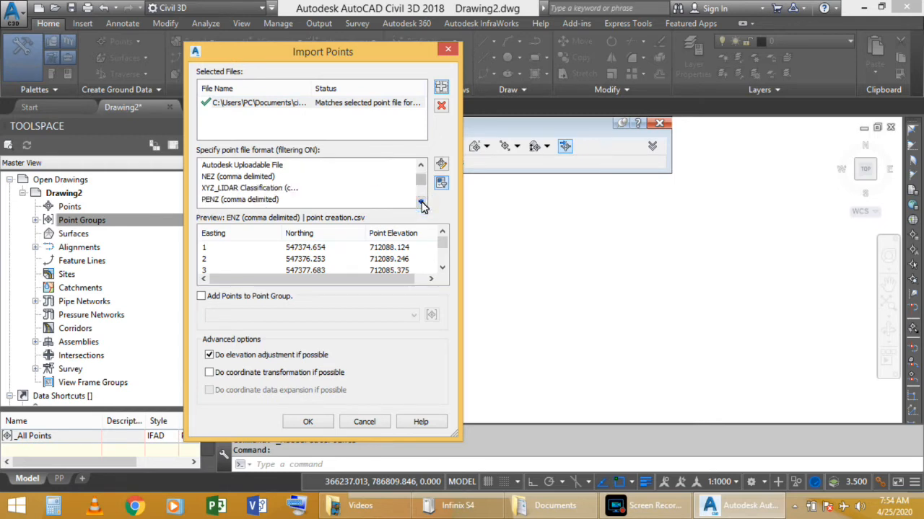
click(422, 204)
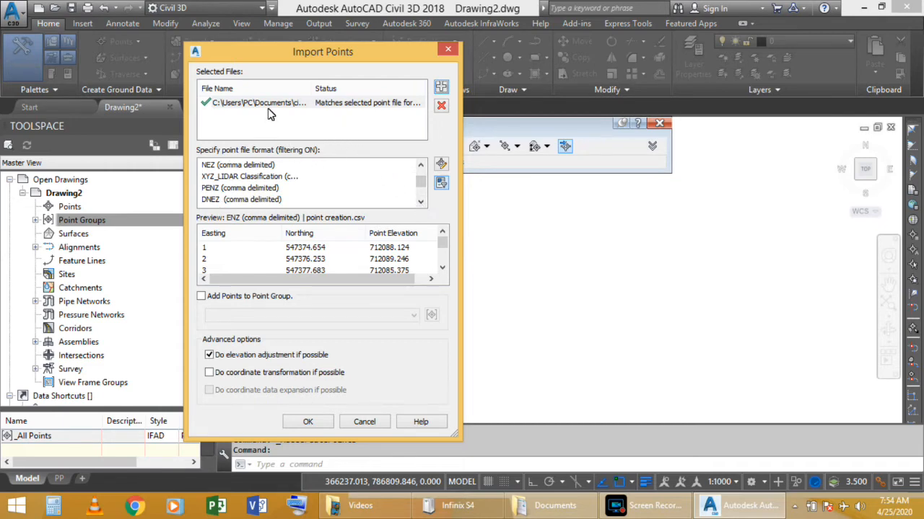
click(421, 202)
click(421, 202)
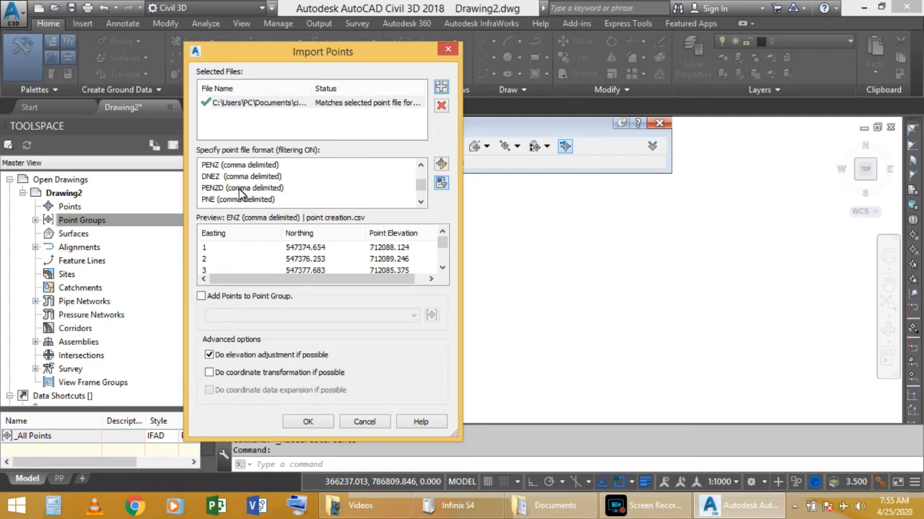
click(248, 189)
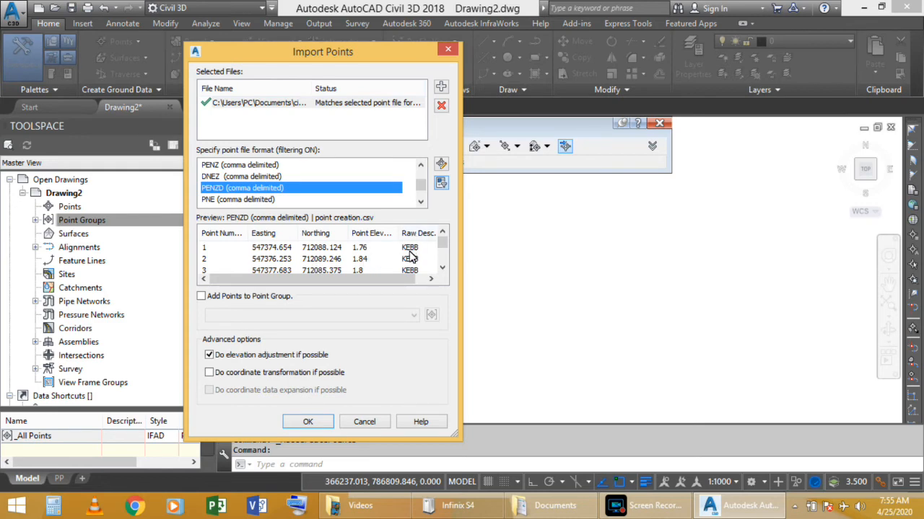
click(309, 422)
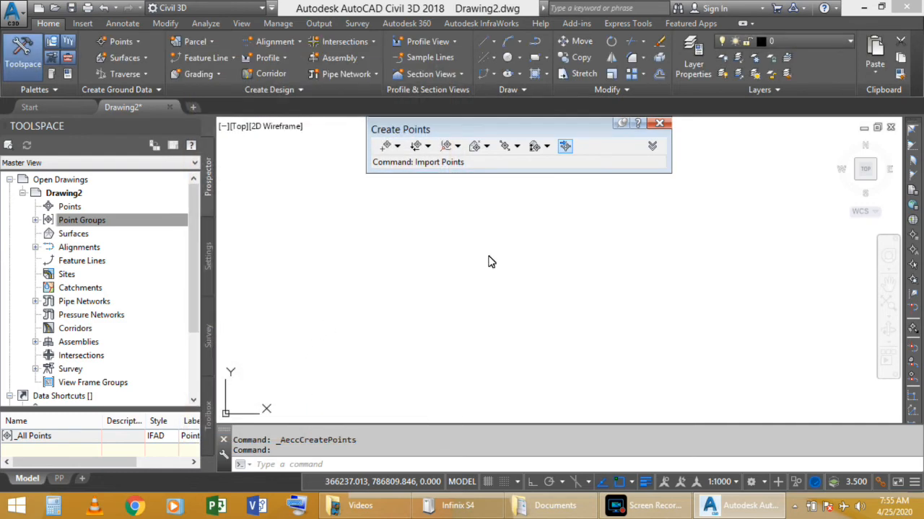
Step: Zoom to the drawing's extents with the ZE command to bring all imported points into view
click(565, 147)
click(409, 291)
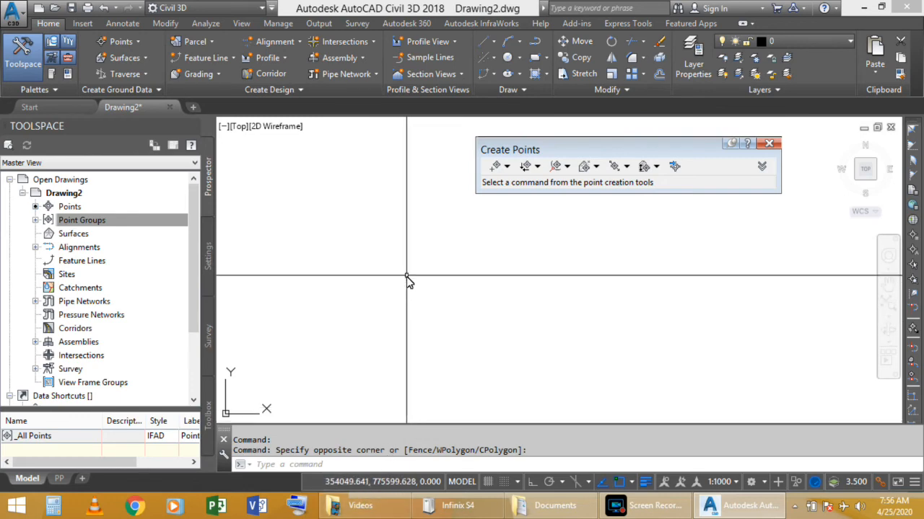
text(z)
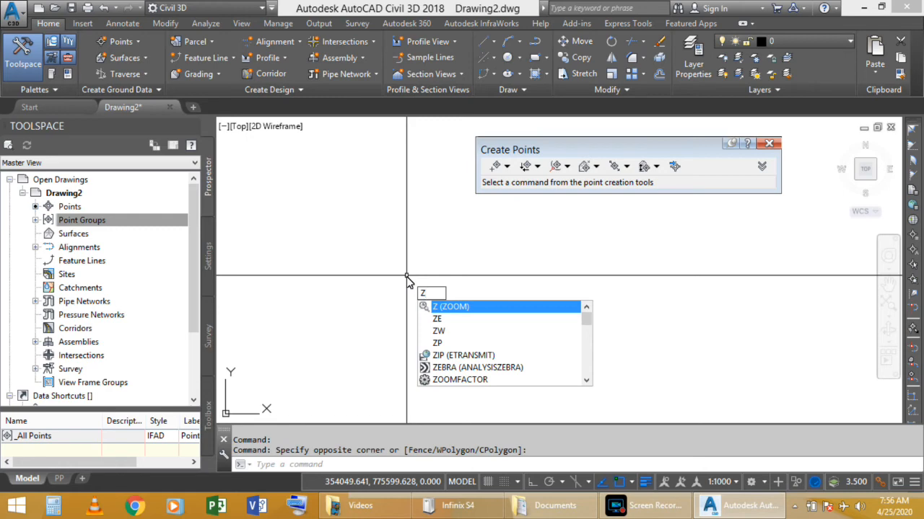
text(E)
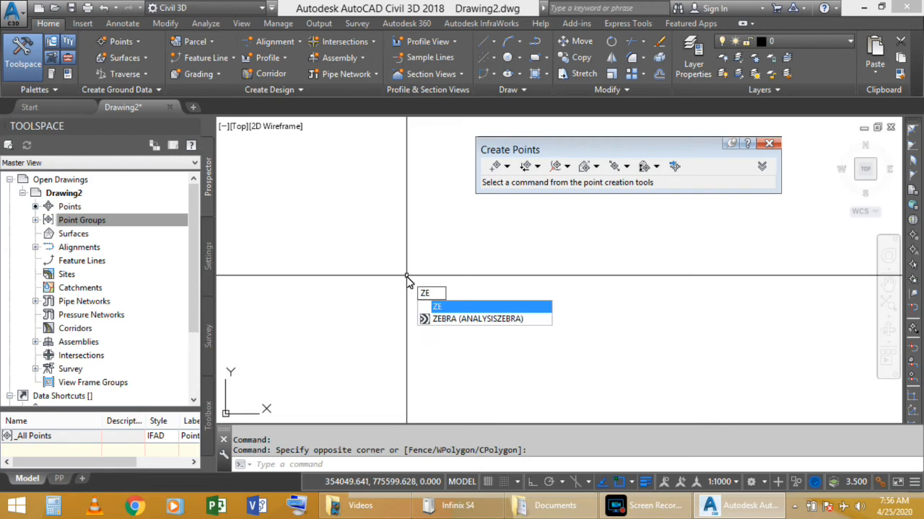
key(Return)
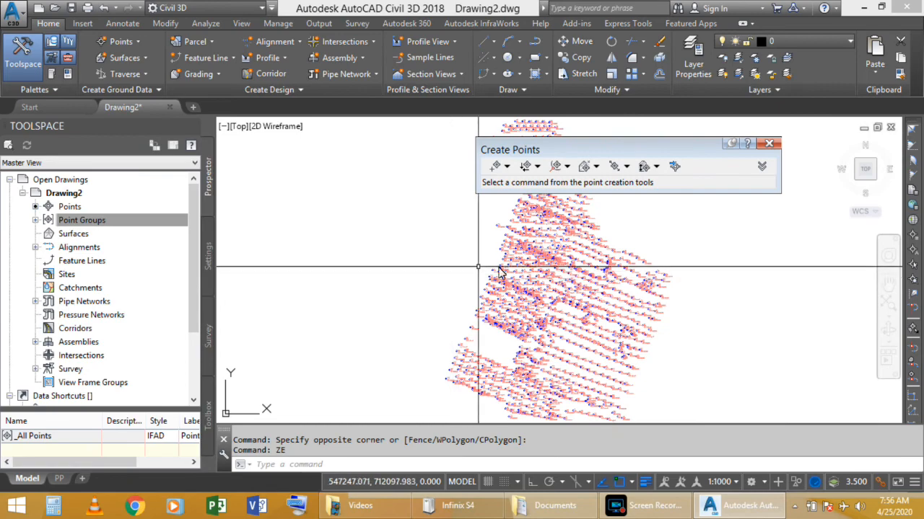
Step: Examine the imported points up close, checking their point numbers, elevations and description labels
scroll(619, 261, up, 5)
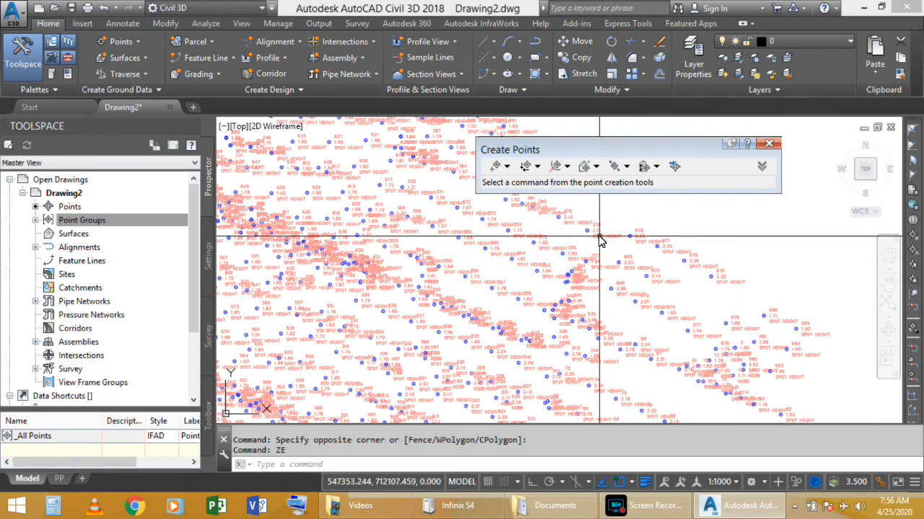
scroll(580, 242, up, 3)
scroll(495, 254, down, 3)
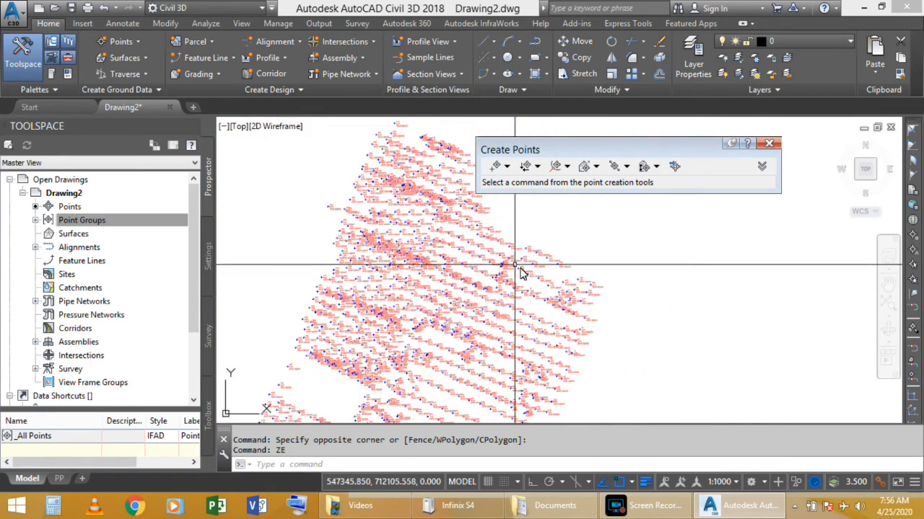
scroll(567, 270, up, 3)
scroll(555, 281, up, 2)
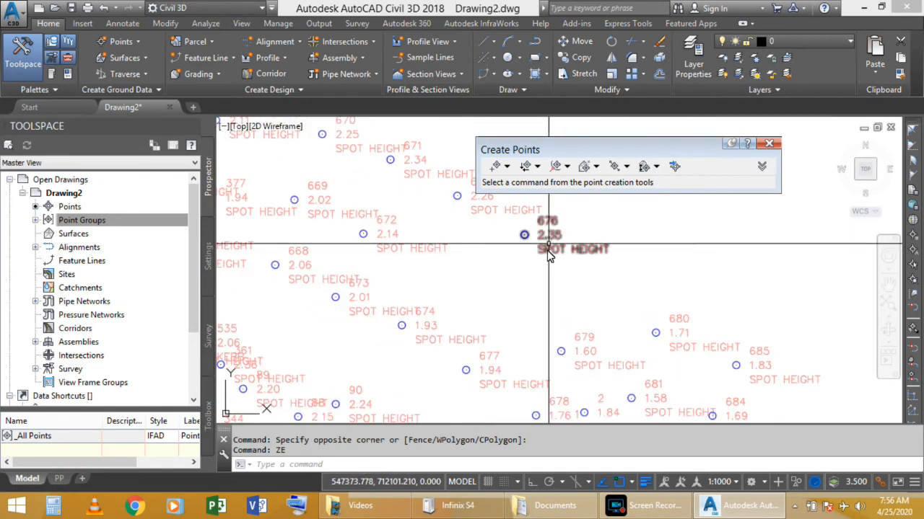
scroll(537, 298, down, 2)
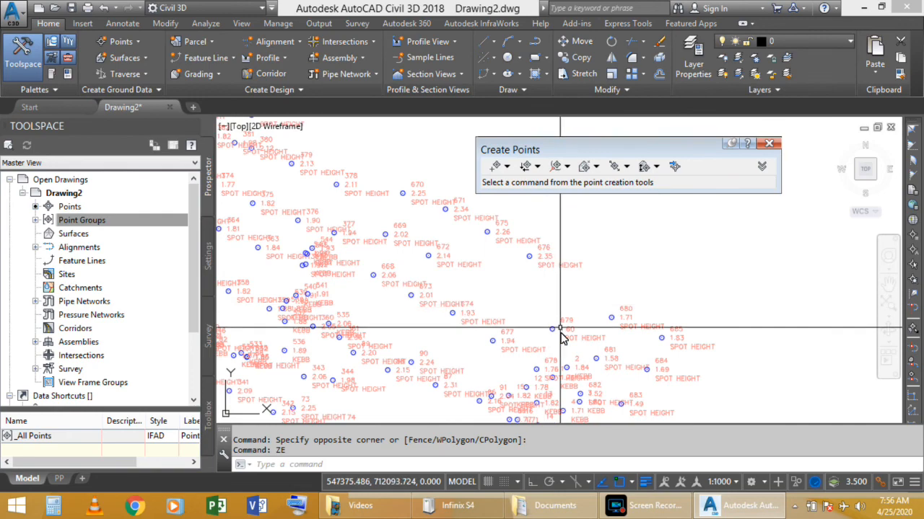
scroll(559, 321, up, 4)
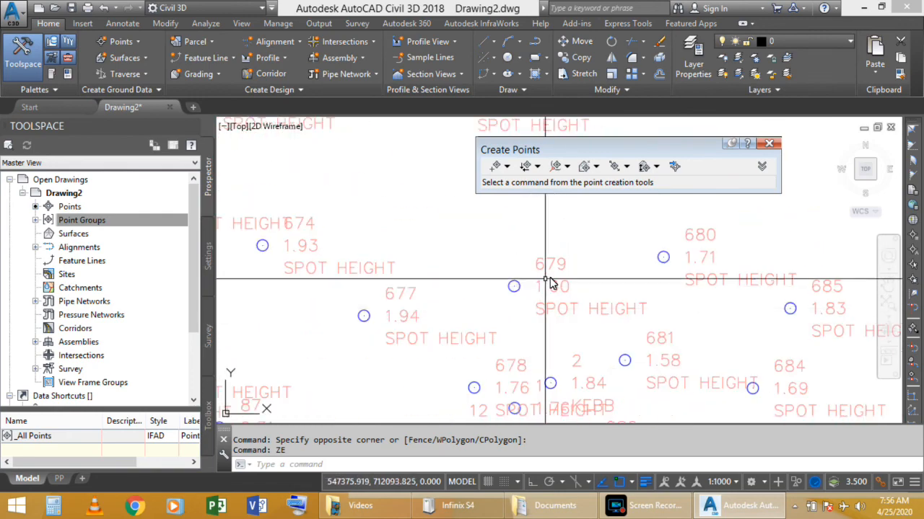